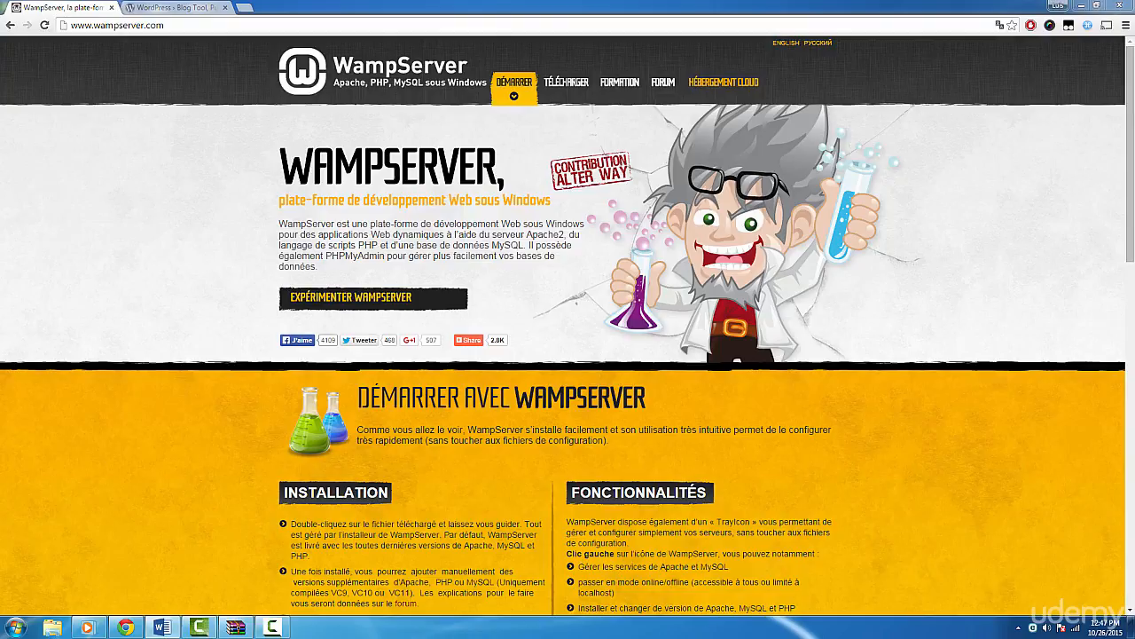
Look over the WampServer site down to its download section, then start WampServer64 on the computer.
left_click(740, 26)
left_click(1015, 233)
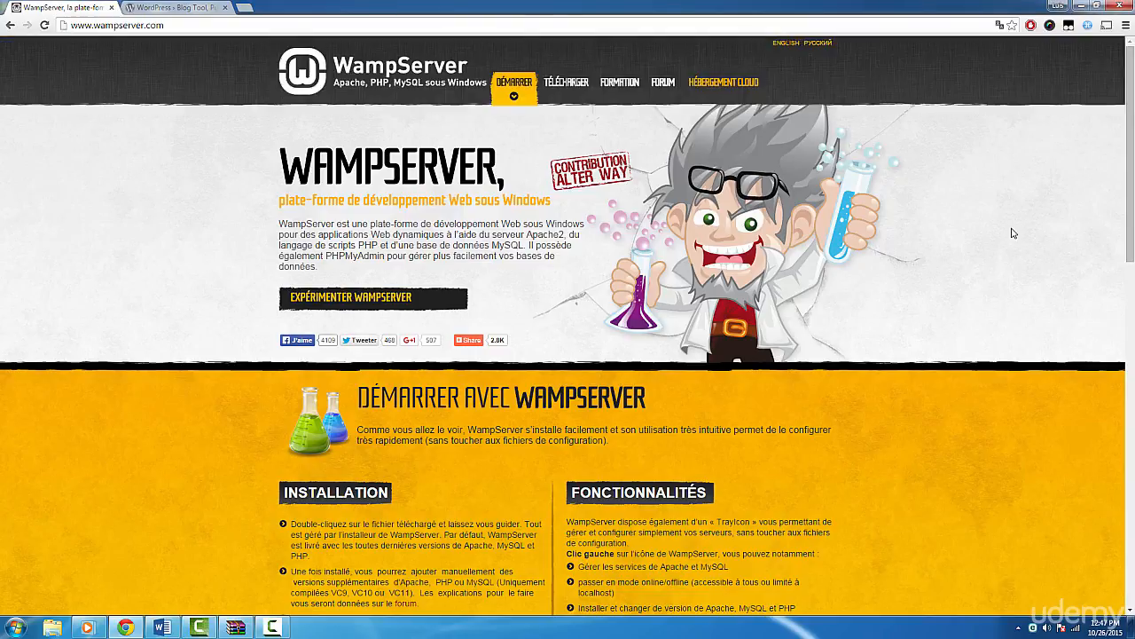
scroll(1053, 252, "down", 6)
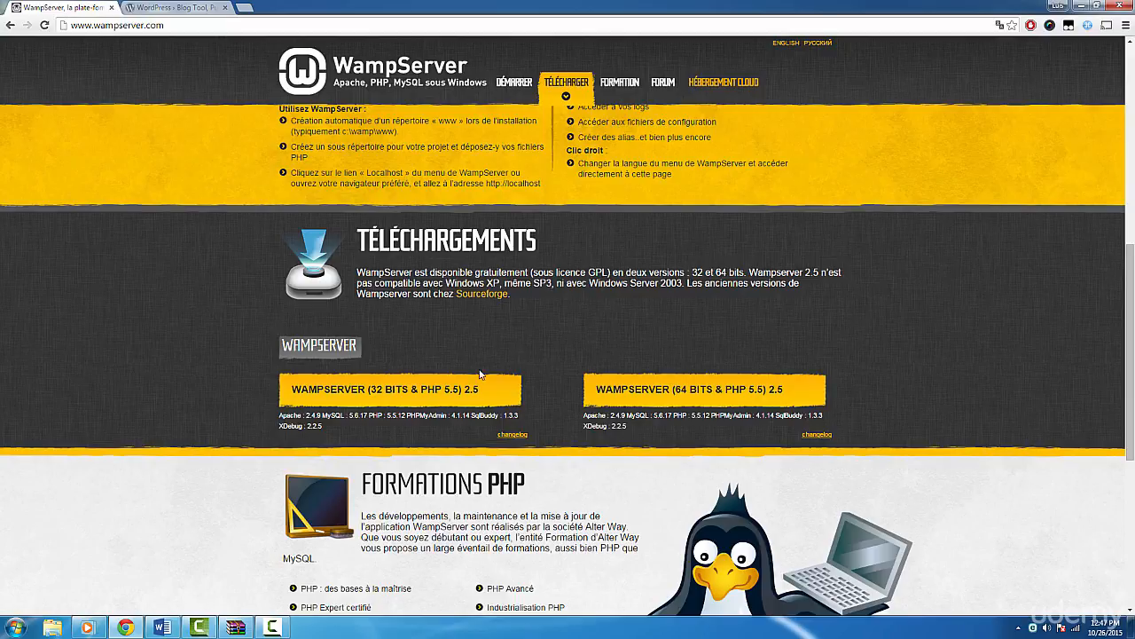
left_click(15, 627)
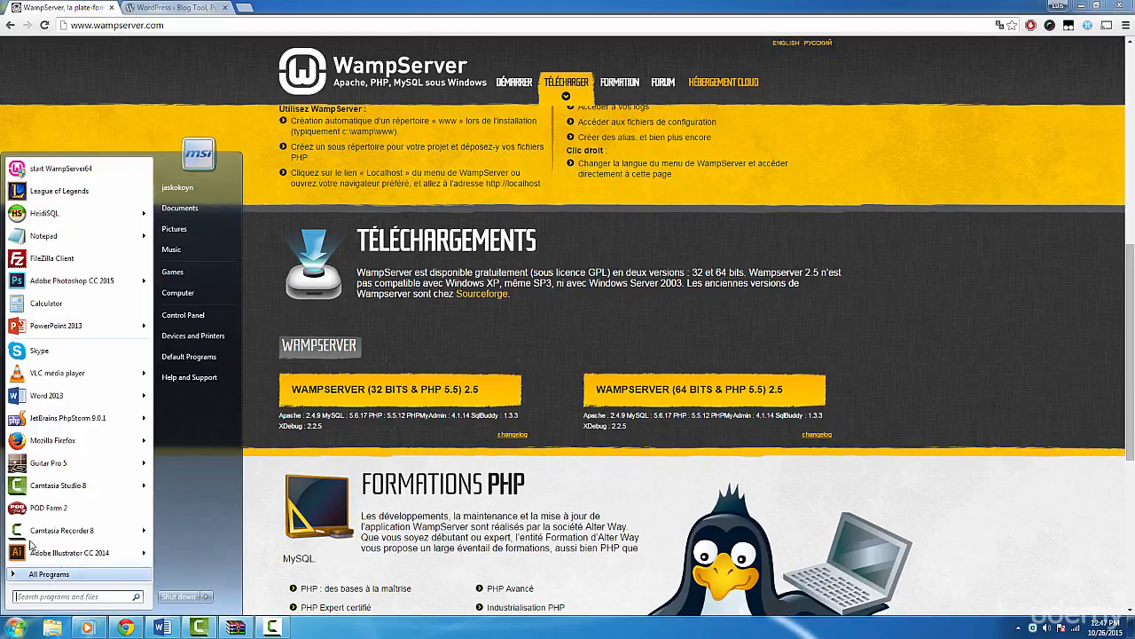
left_click(84, 177)
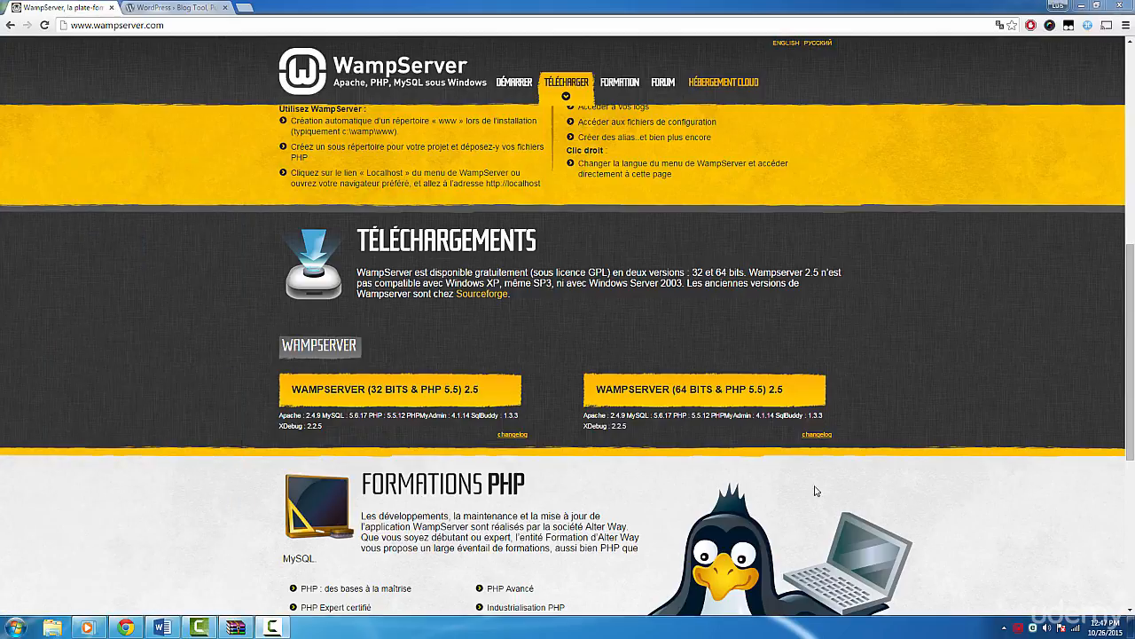
Examine the WampServer tray options, including the list of Apache modules.
left_click(1019, 629)
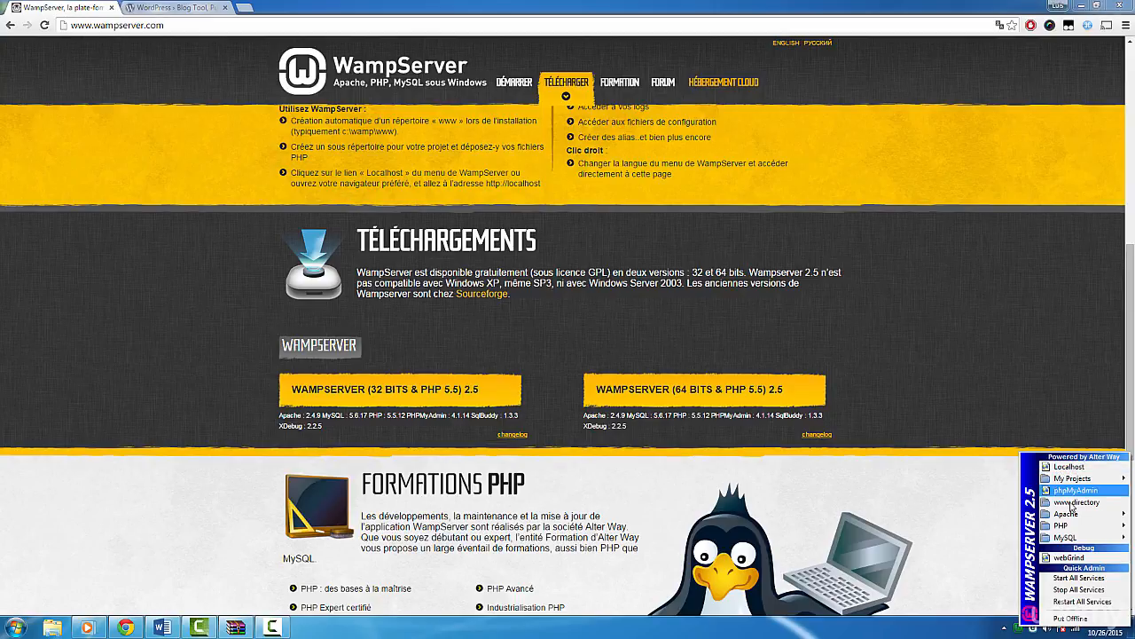
mouse_move(1040, 515)
mouse_move(987, 538)
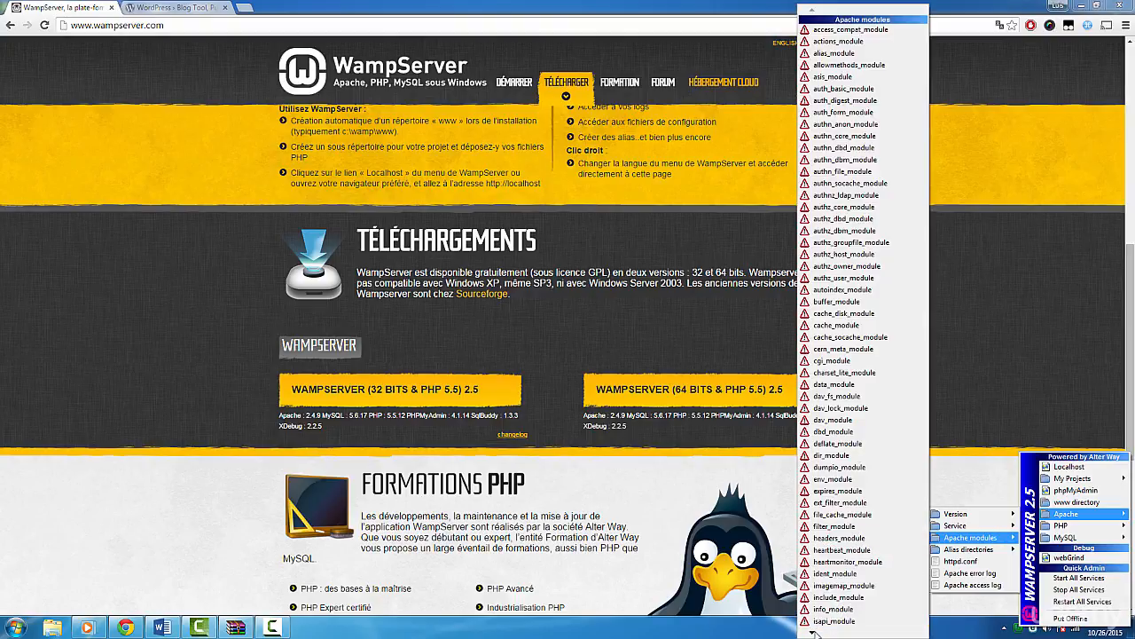
mouse_move(813, 631)
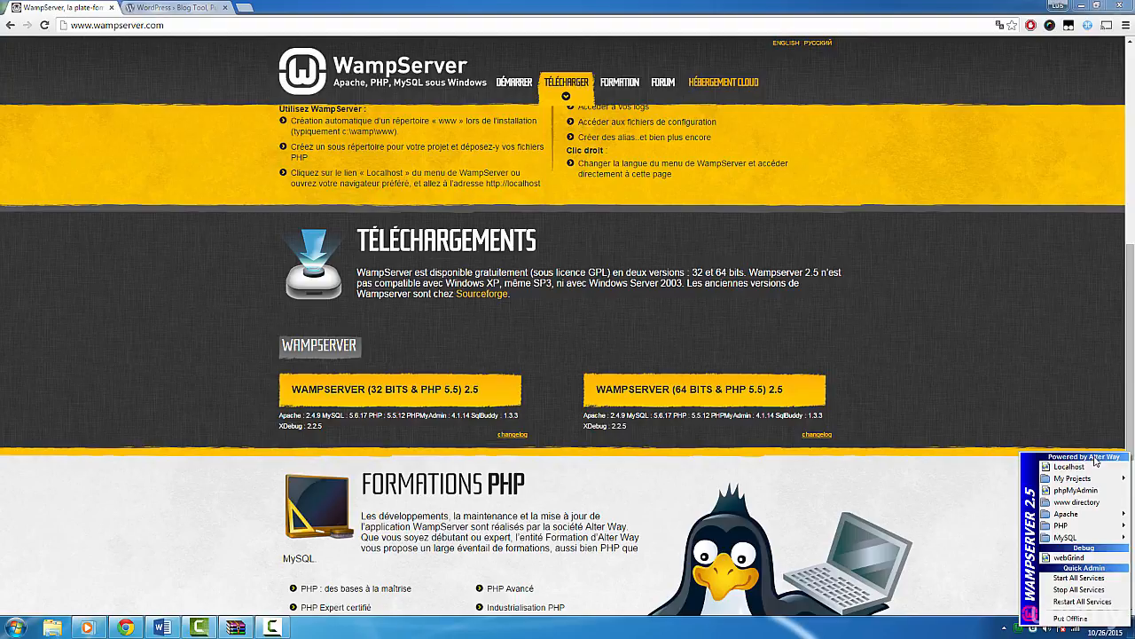
Switch to the WordPress.org page, then examine the contents of the wordpress-4.3.1.zip archive in WinRAR.
left_click(169, 7)
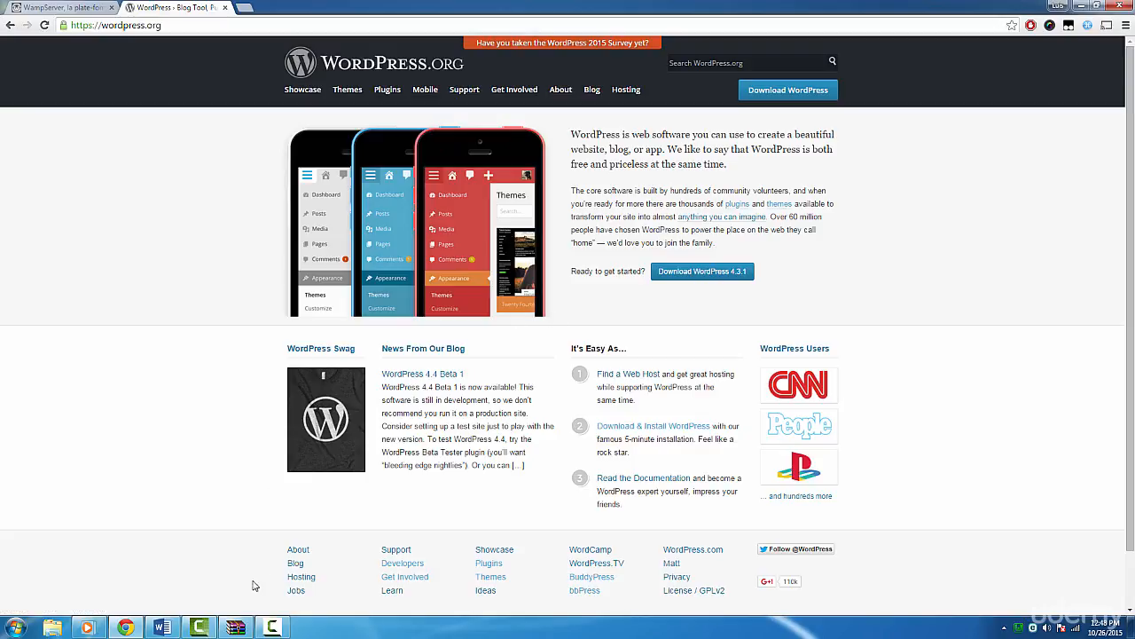
left_click(235, 627)
left_click(349, 337)
scroll(346, 315, "down", 1)
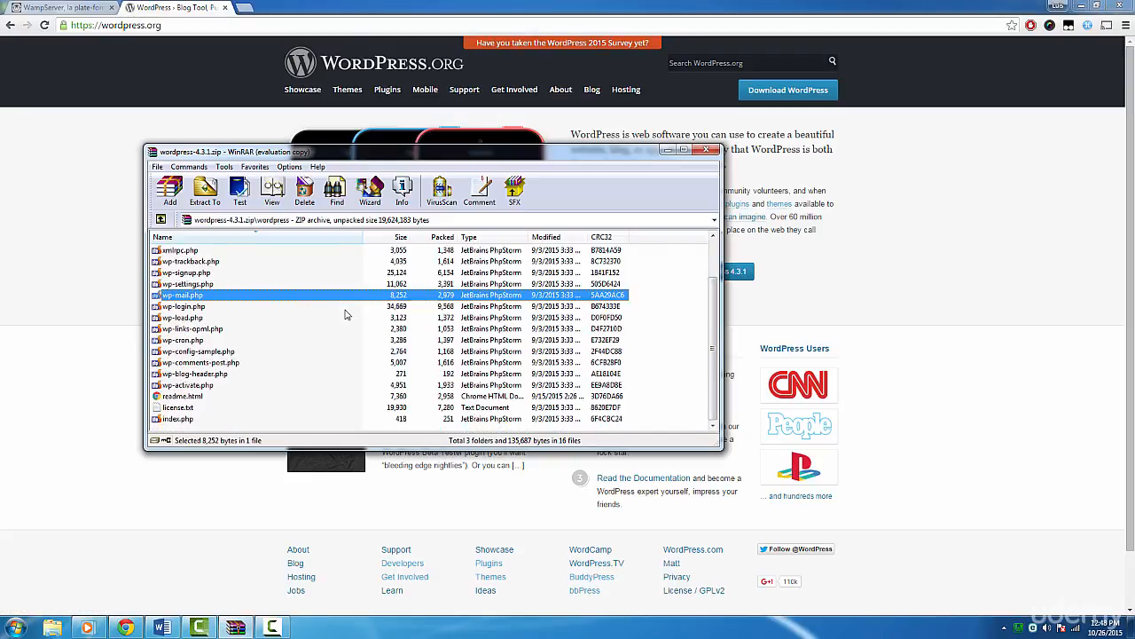
scroll(347, 314, "up", 2)
left_click_drag(645, 268, 373, 418)
left_click(669, 325)
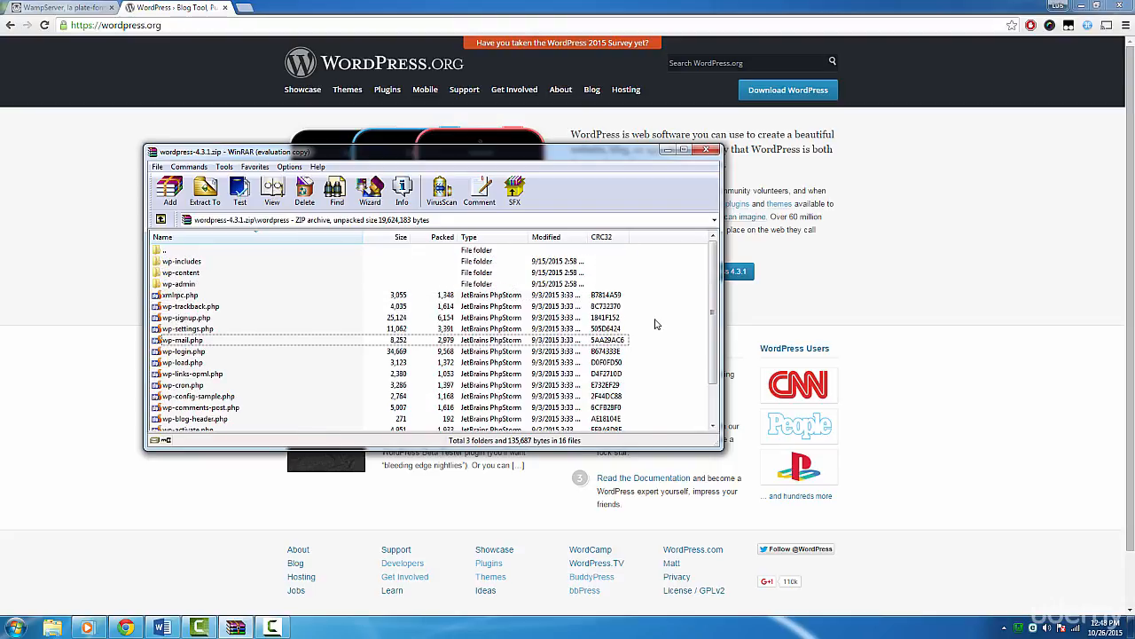
left_click(940, 397)
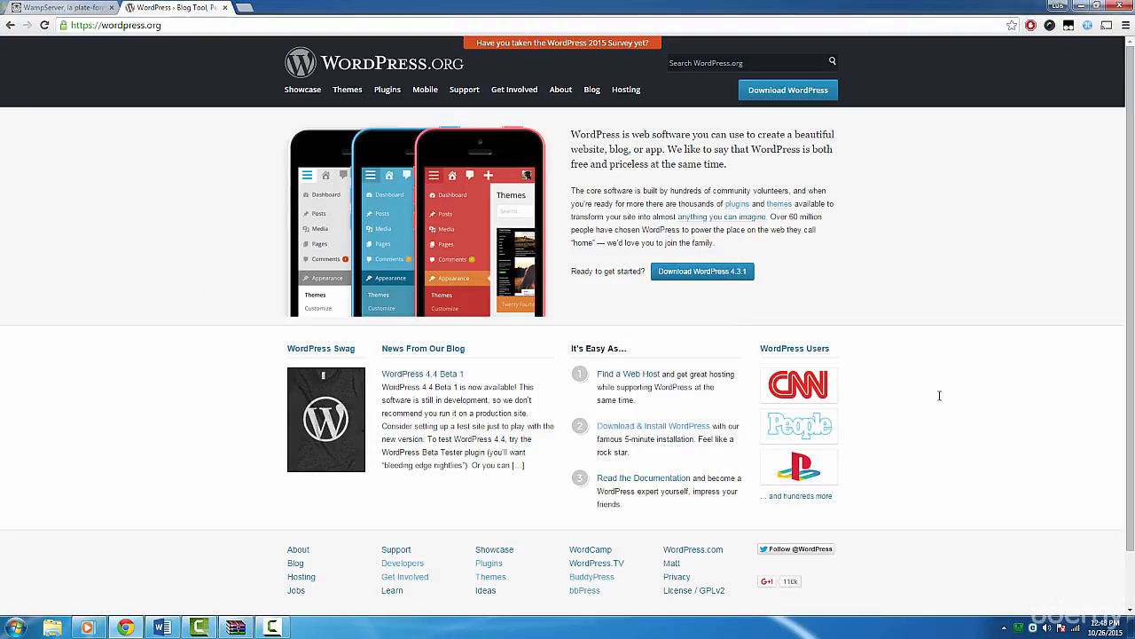
Create a folder named udemy in WampServer's www directory and copy the WordPress files from the archive into it.
left_click(1020, 628)
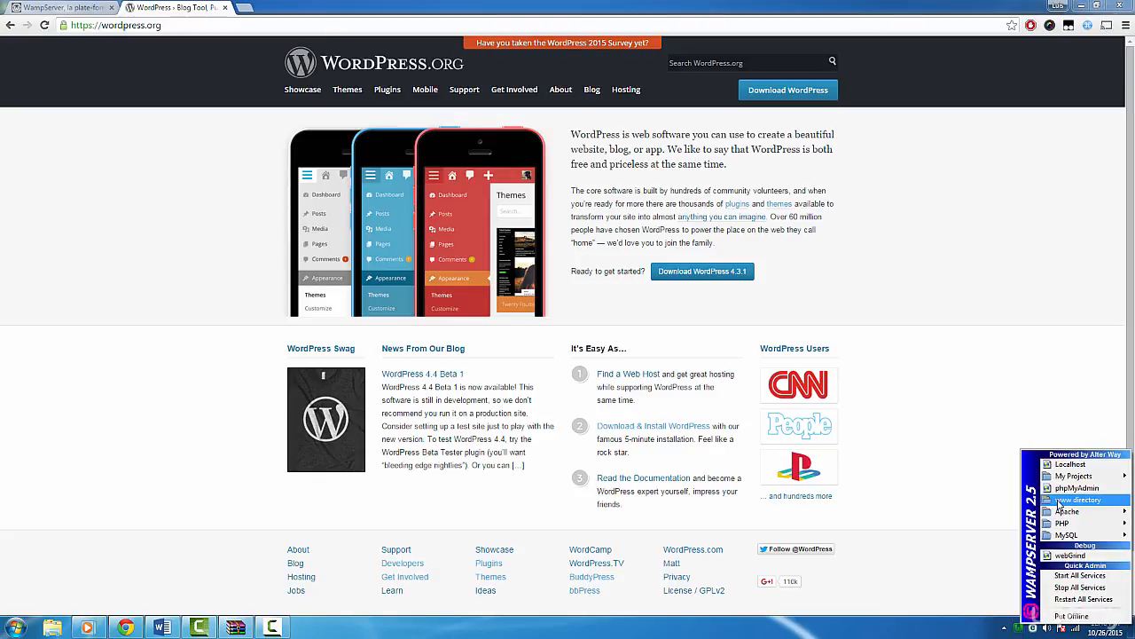
left_click(1077, 499)
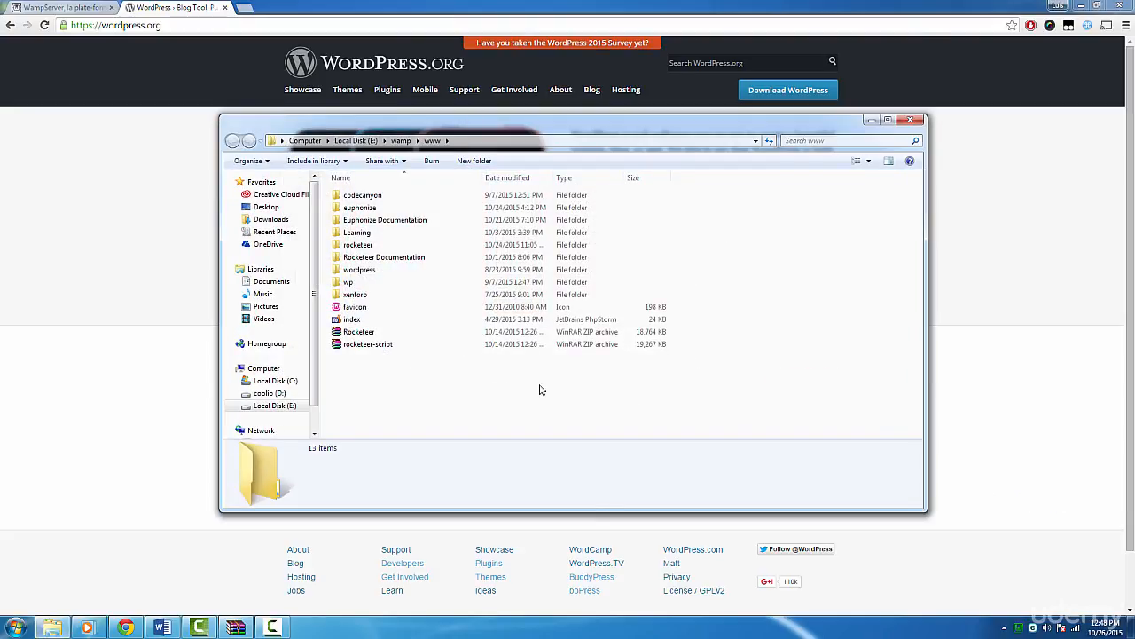
left_click(474, 161)
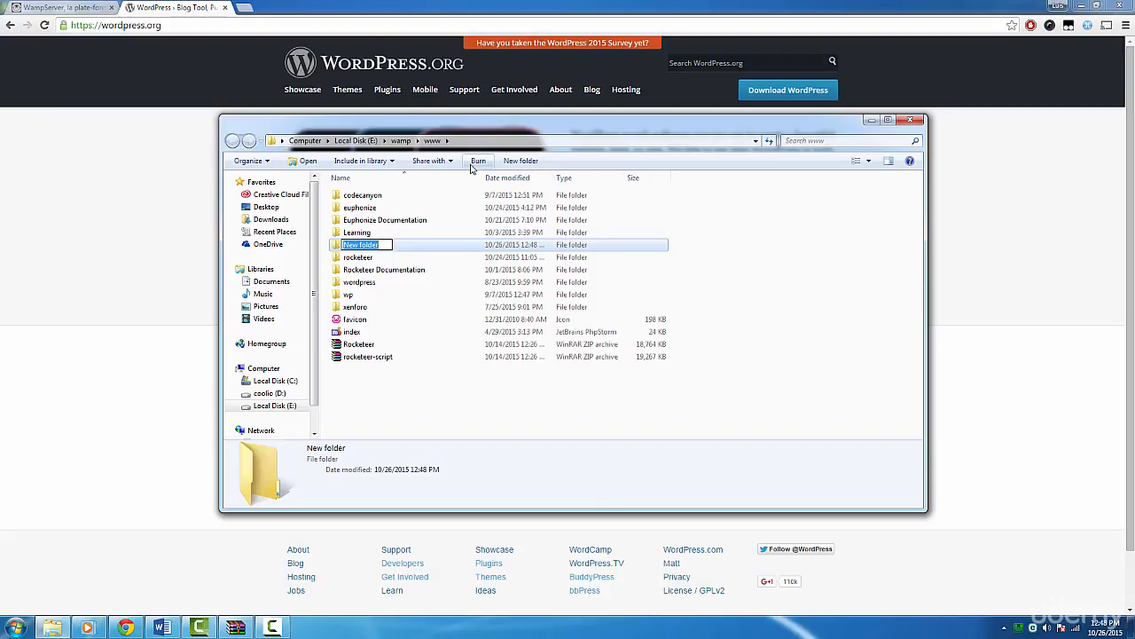
type("udemy")
key("Return")
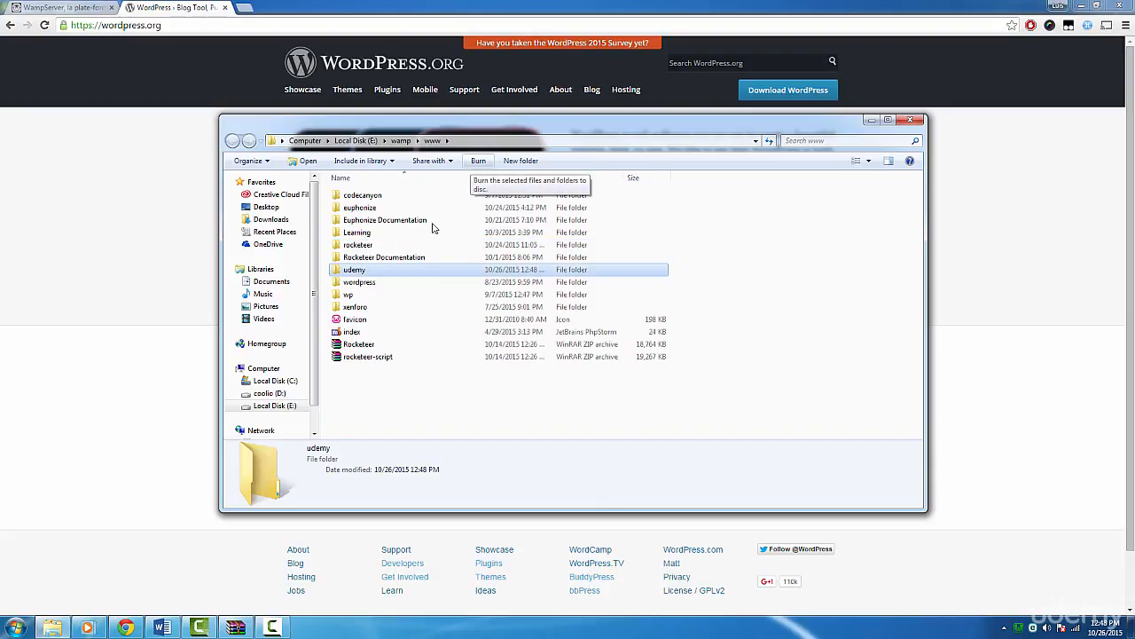
double_click(350, 266)
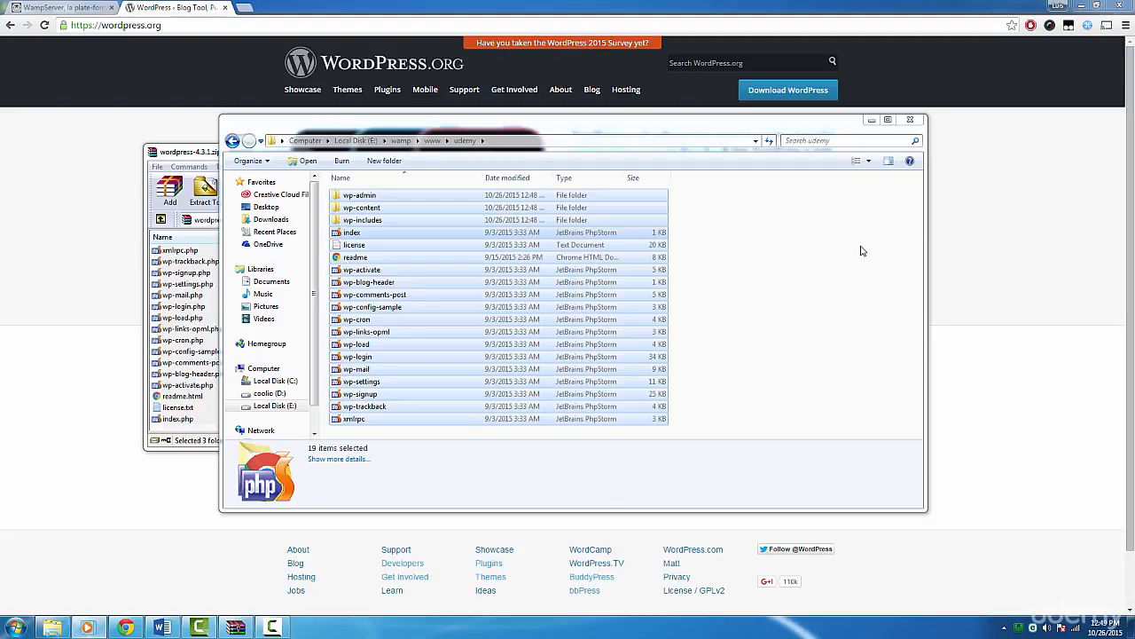
Launch phpMyAdmin from WampServer and open its list of databases.
left_click(1020, 626)
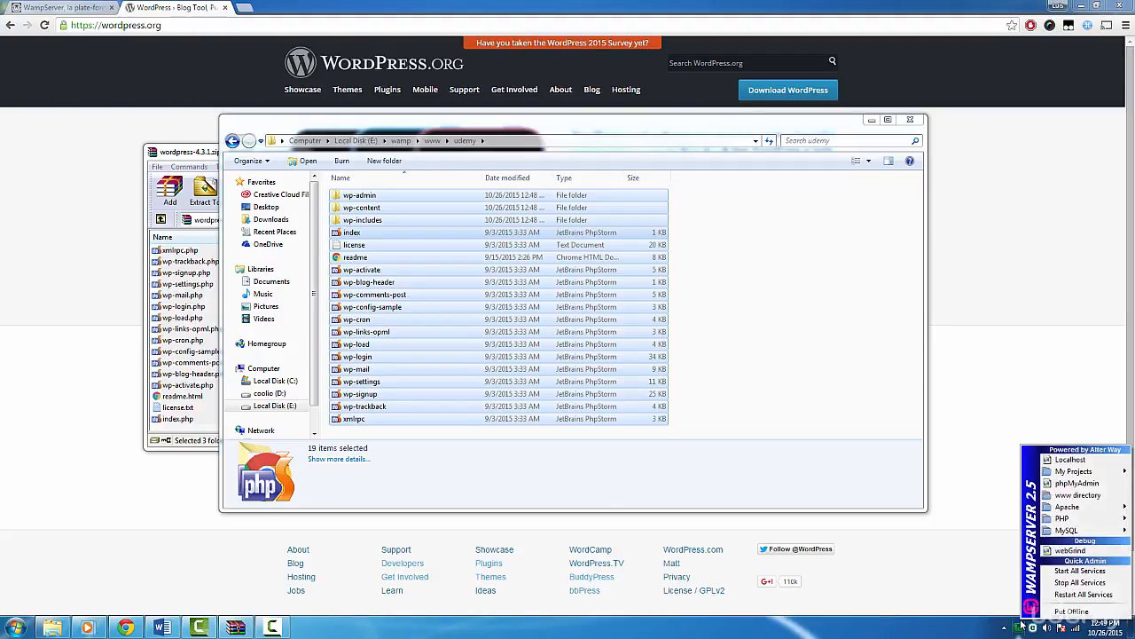
left_click(1067, 483)
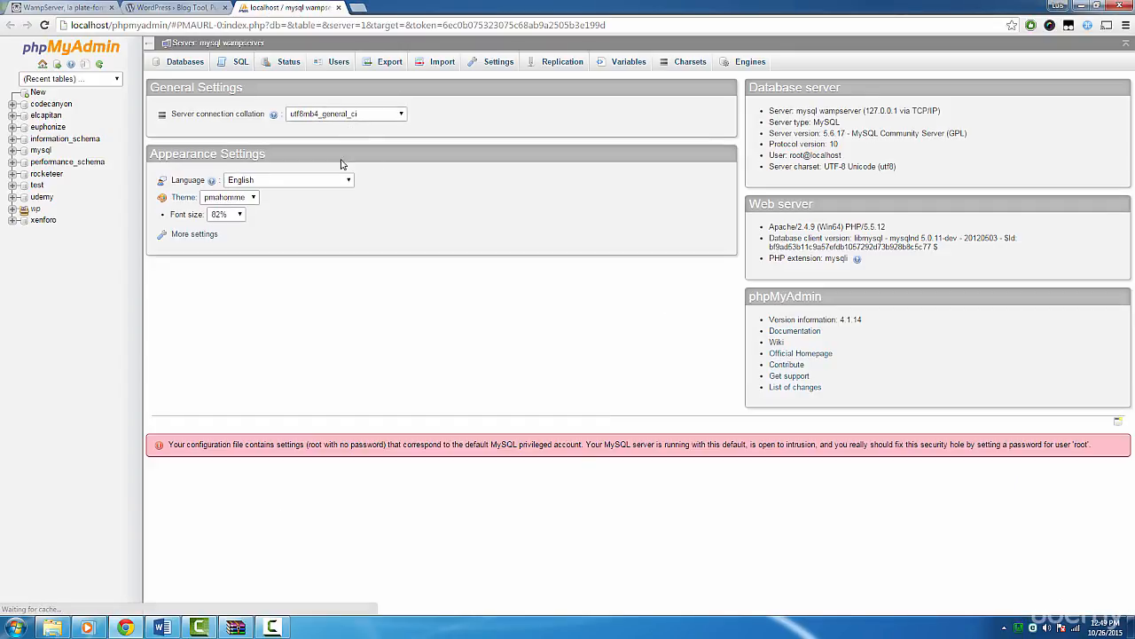
left_click(183, 61)
Create a database named udemy with the utf8_general_ci collation and open it.
left_click(214, 148)
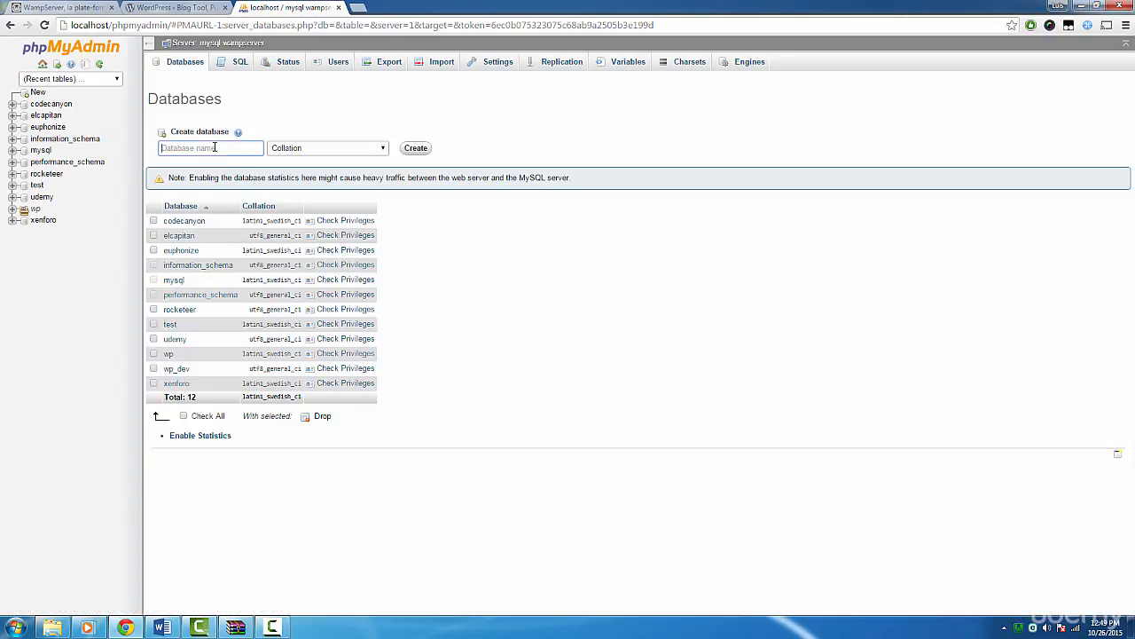
type("udemy")
left_click(317, 148)
scroll(325, 211, "down", 3)
scroll(326, 210, "down", 15)
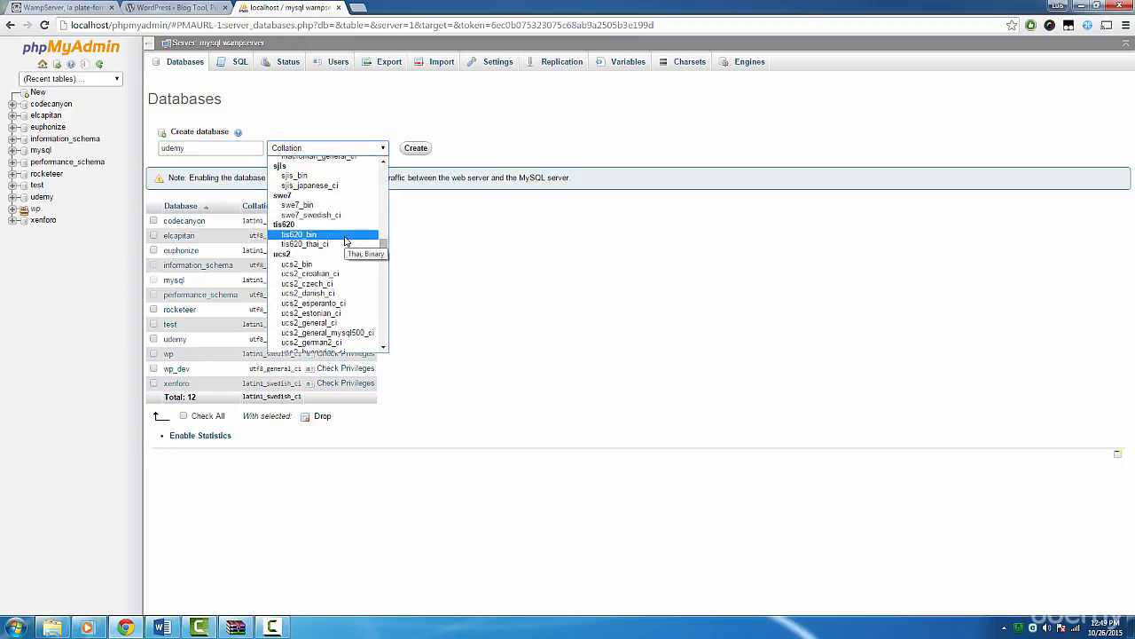
scroll(346, 241, "down", 12)
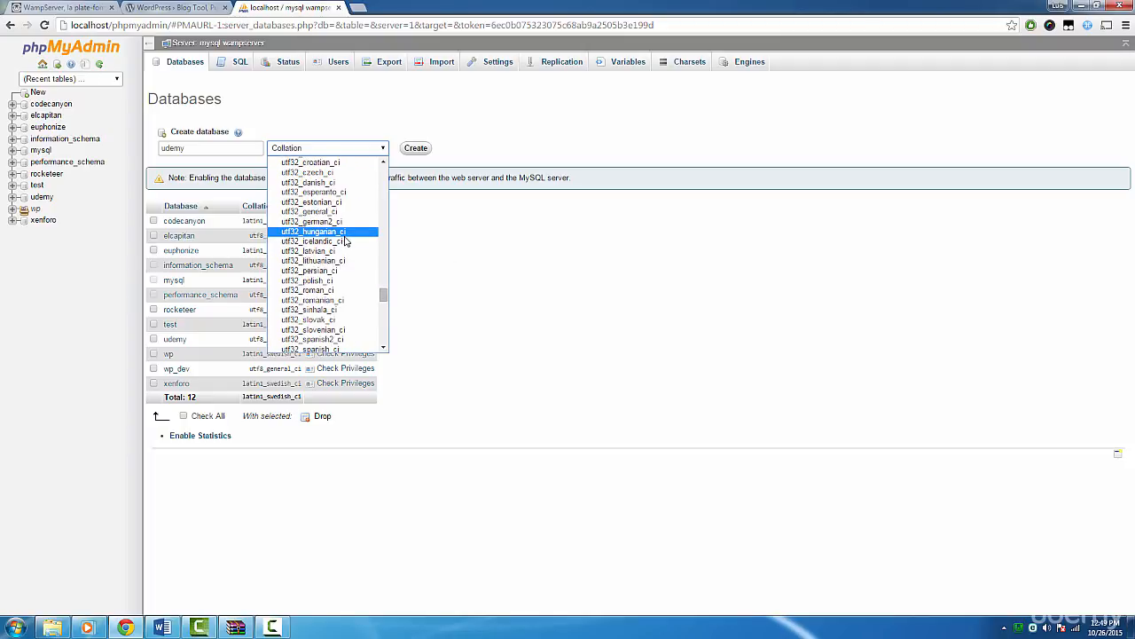
scroll(346, 241, "down", 4)
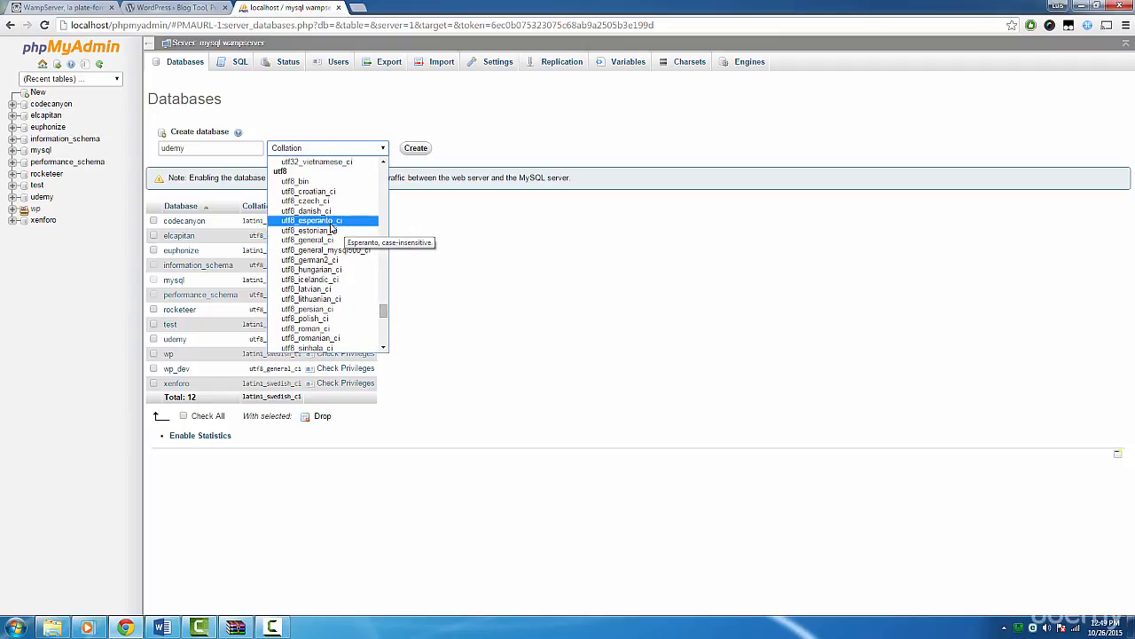
left_click(319, 240)
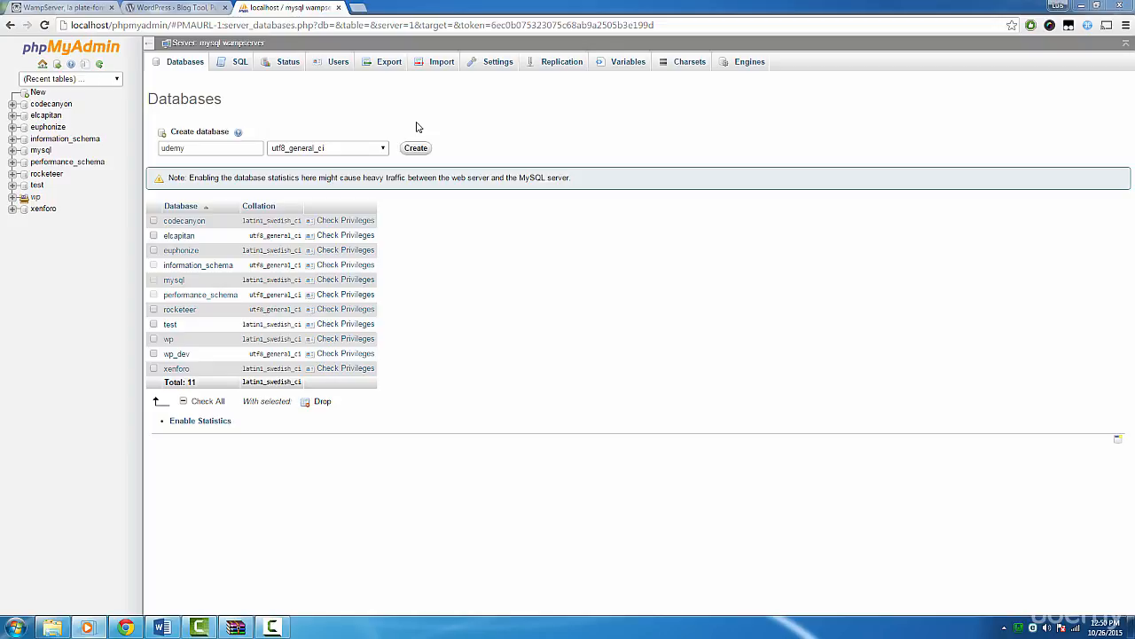
left_click(415, 149)
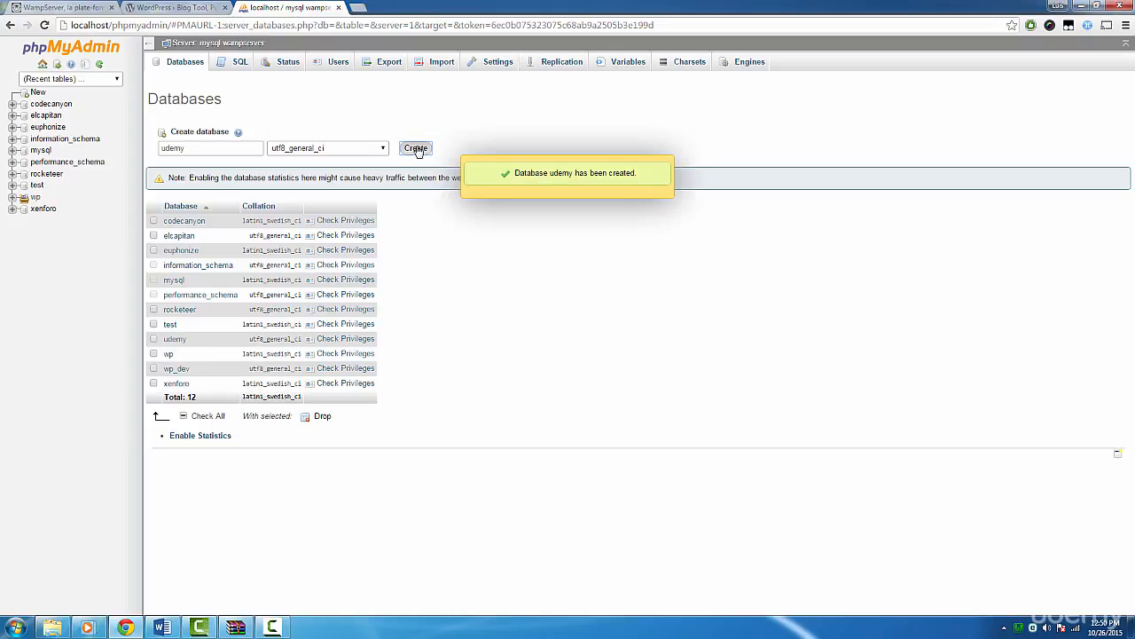
left_click(41, 197)
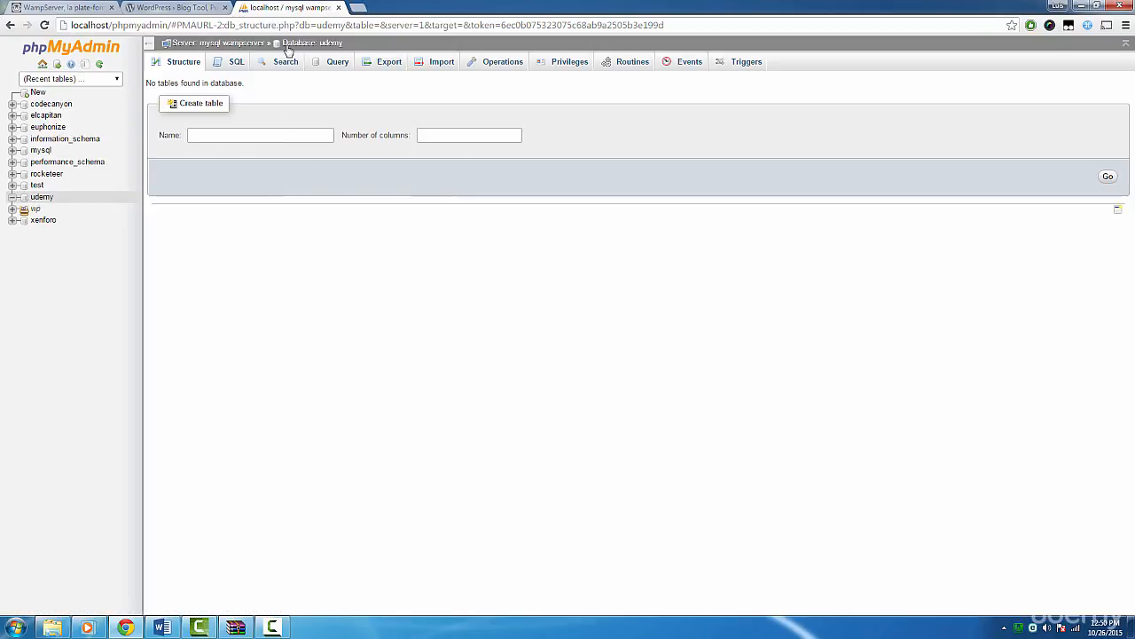
Go to localhost/udemy and proceed through the WordPress setup in English (United States) to the database connection form.
left_click_drag(115, 25, 717, 5)
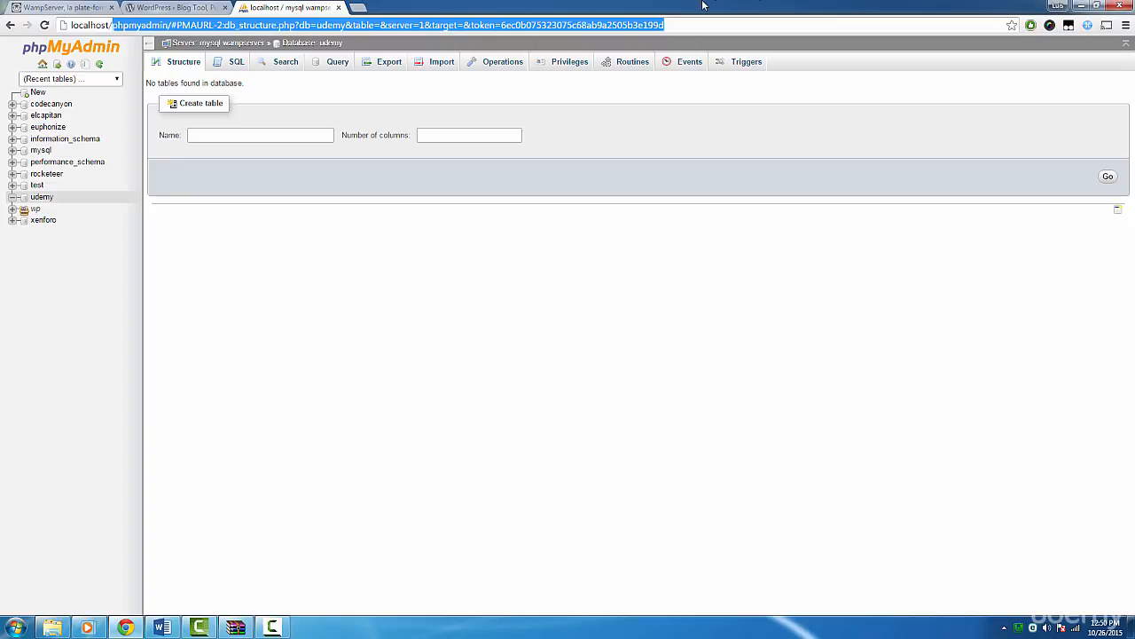
type("udemy")
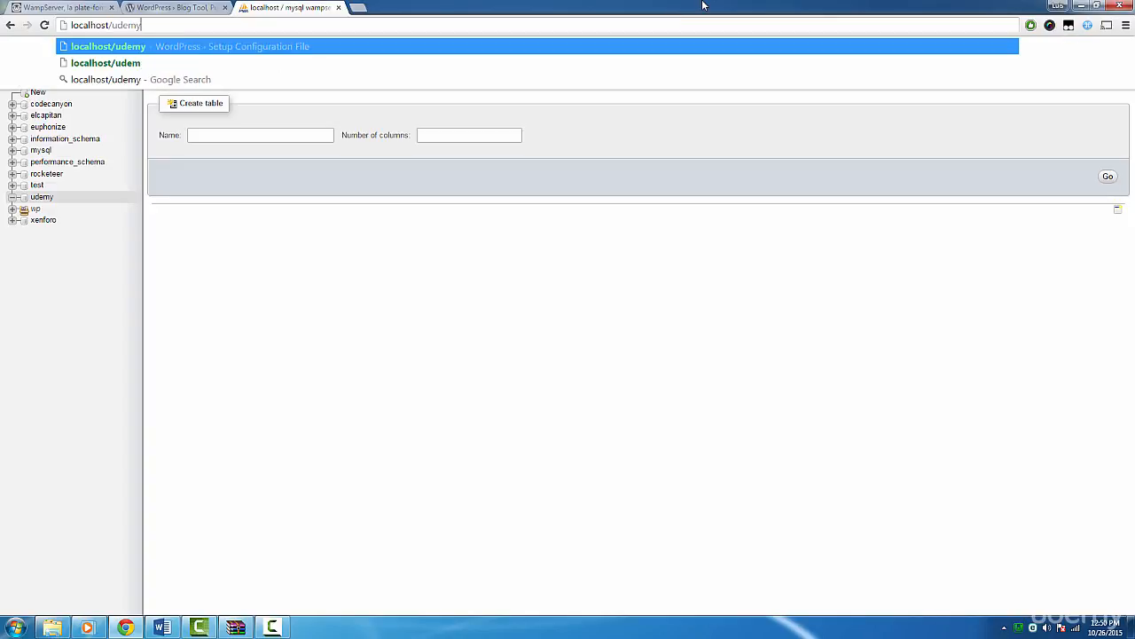
key("Return")
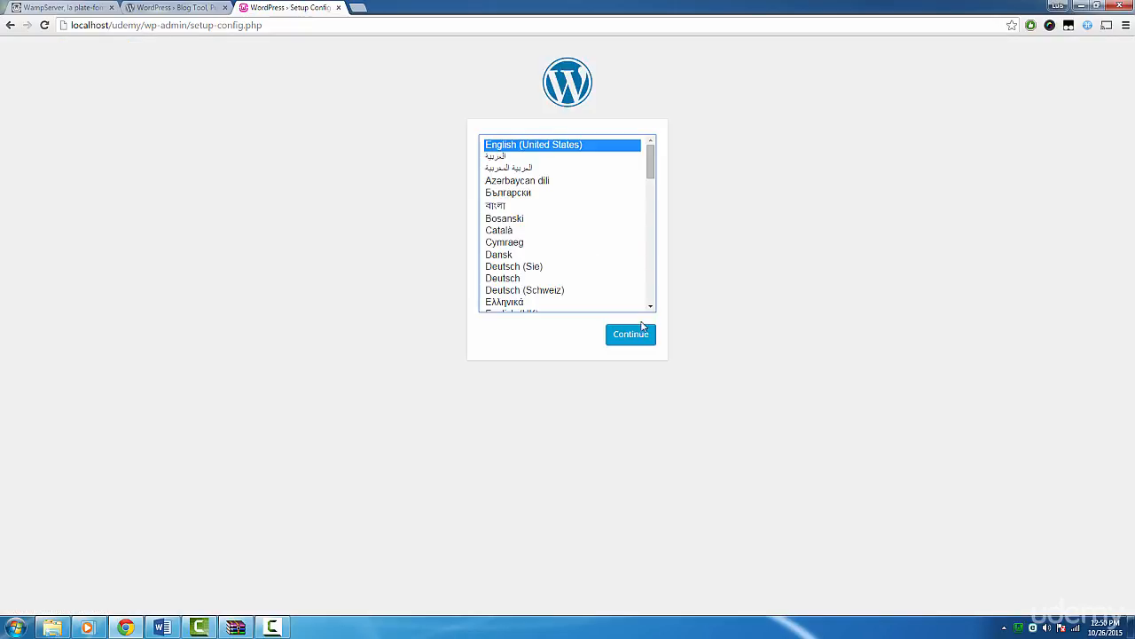
left_click(638, 336)
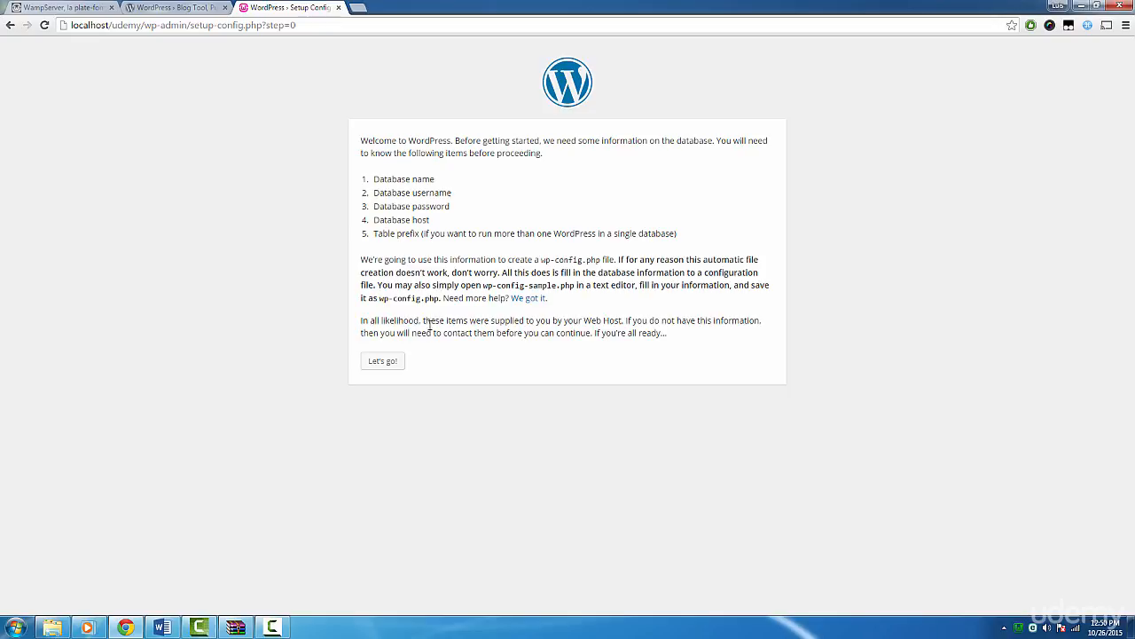
left_click(399, 361)
Set the database name to udemy in the WordPress connection form.
left_click(494, 171)
double_click(494, 171)
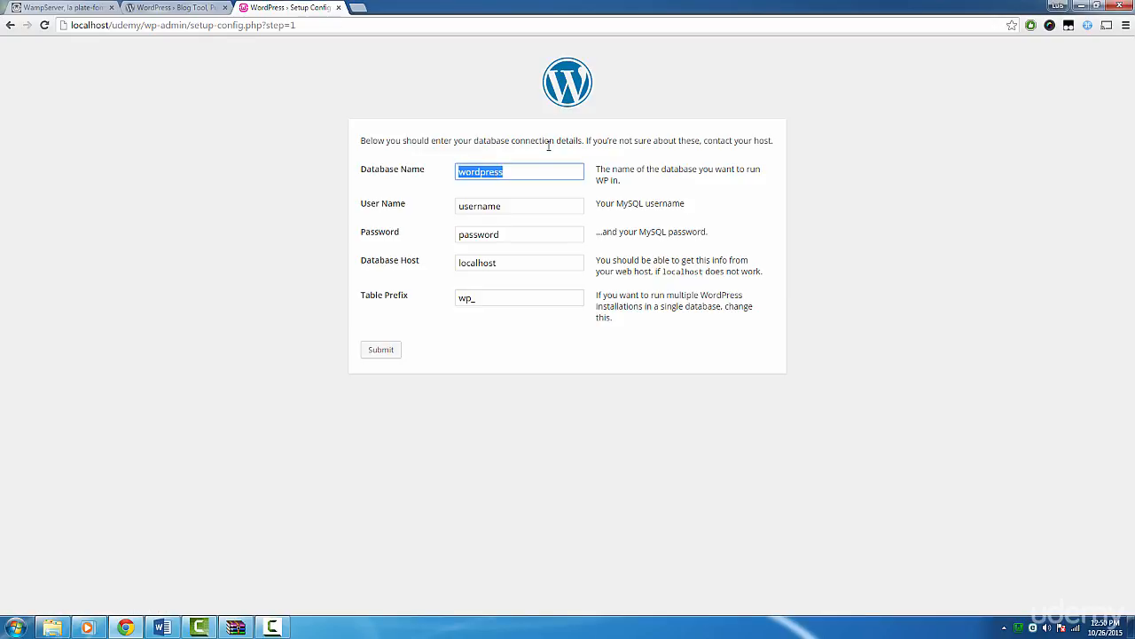
key("BackSpace")
type("udemy")
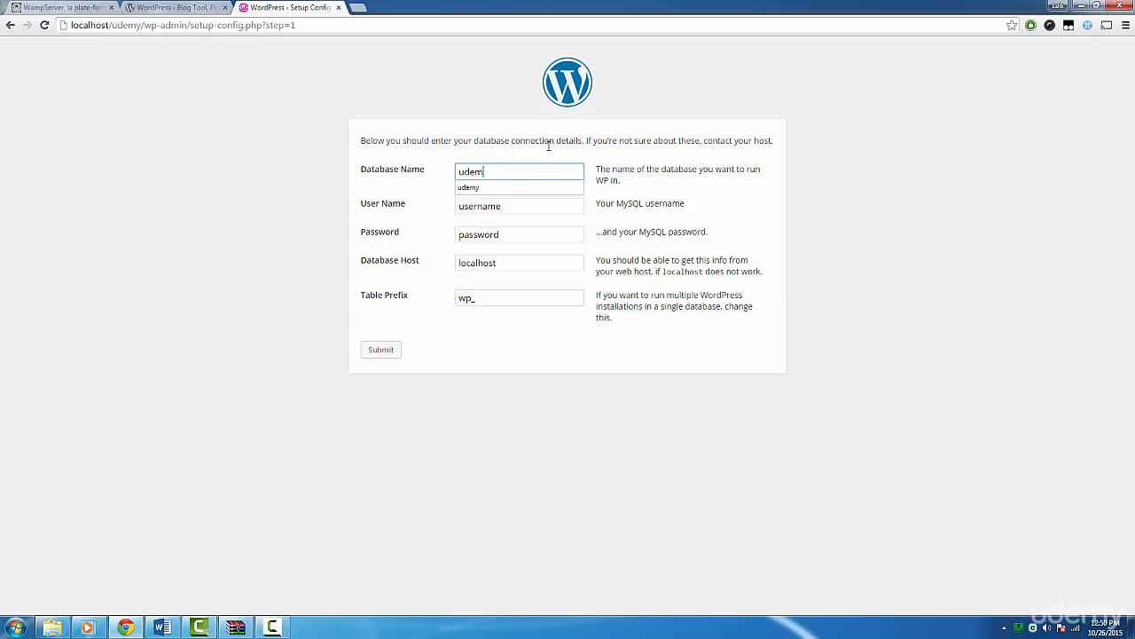
key("Tab")
Set the MySQL user name to root and leave the password field empty.
key("Tab")
key("Tab")
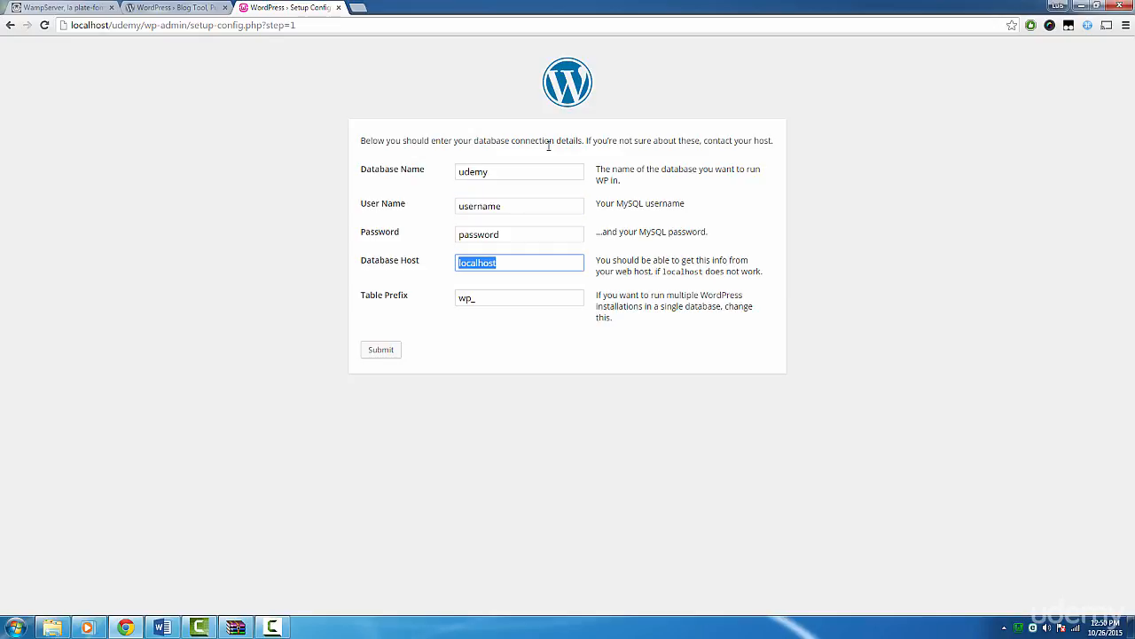
left_click(510, 204)
double_click(510, 204)
type("root")
key("Tab")
key("BackSpace")
left_click(501, 325)
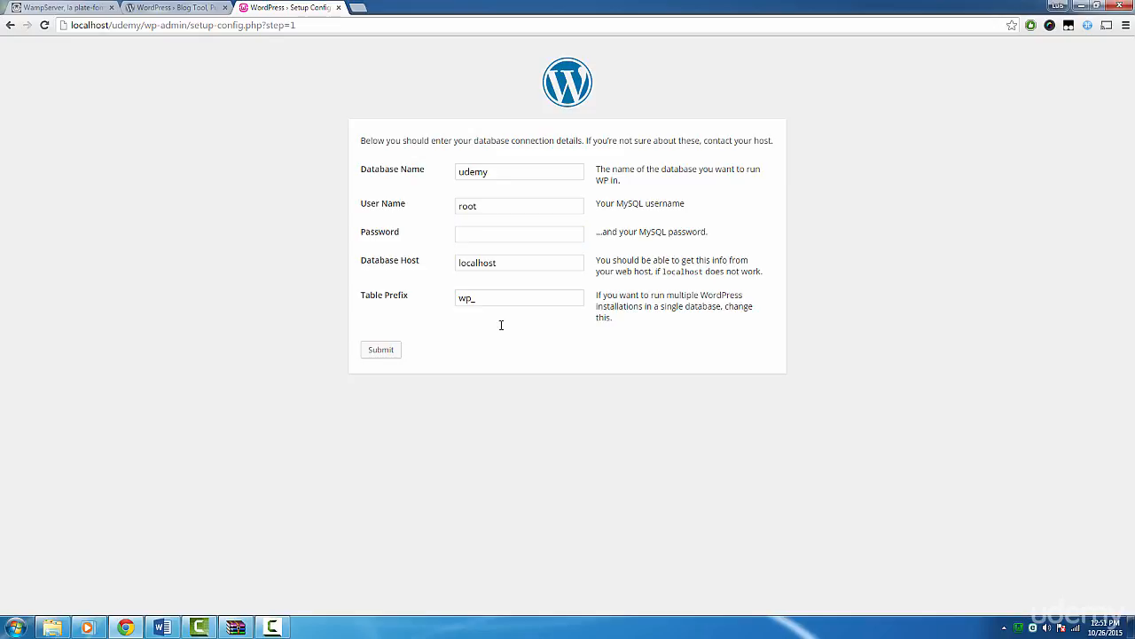
Submit the database connection details and run the WordPress install.
left_click(397, 352)
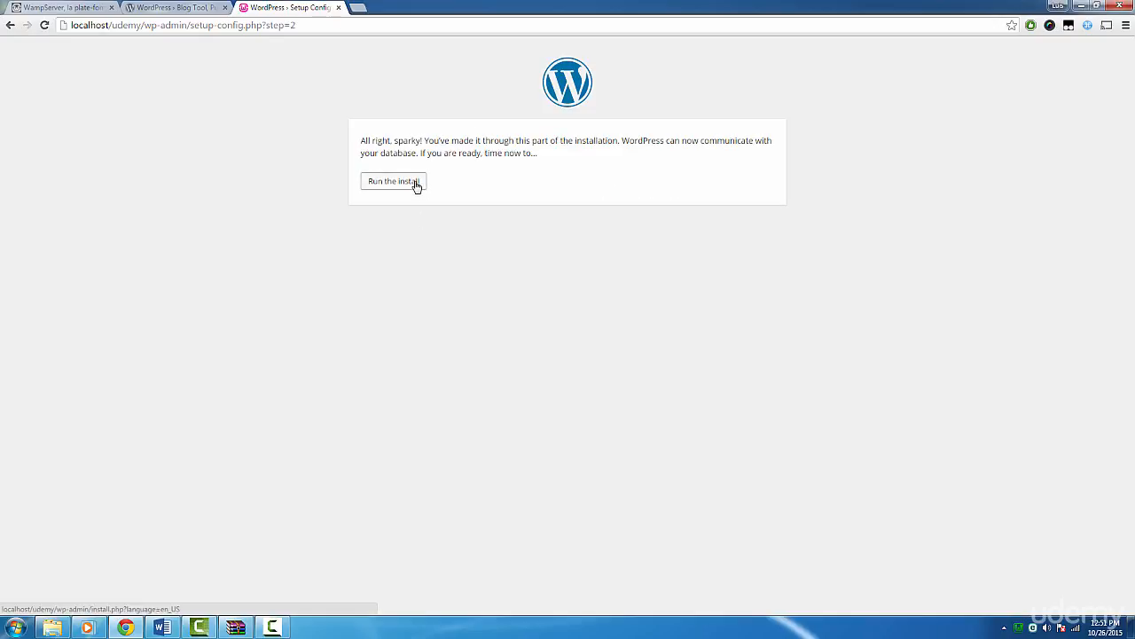
left_click(413, 182)
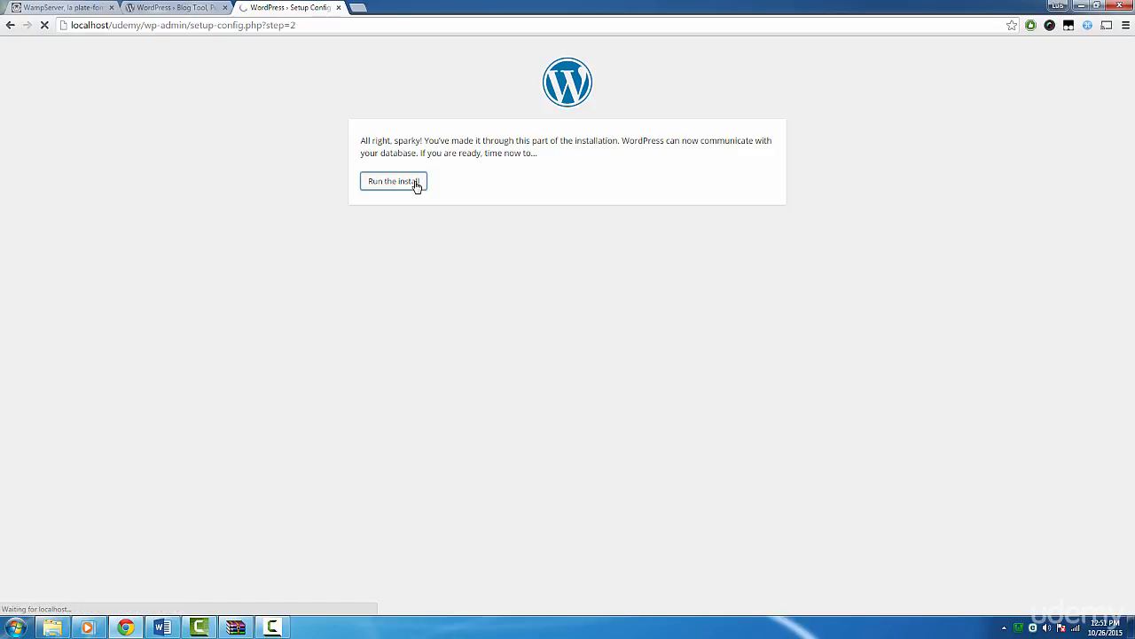
Set the site title to Udemy and keep admin as the username in the WordPress installation form.
type("Udemy")
key("Tab")
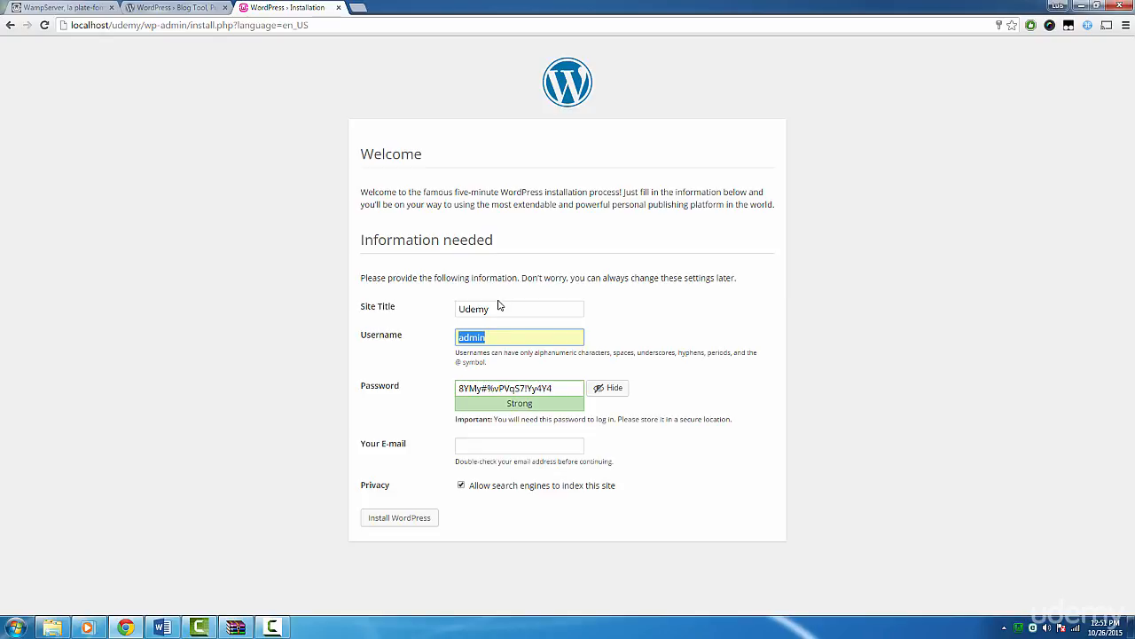
left_click(518, 336)
Replace the generated password with the chosen account password and confirm the use of a weak password.
triple_click(555, 391)
type("admin")
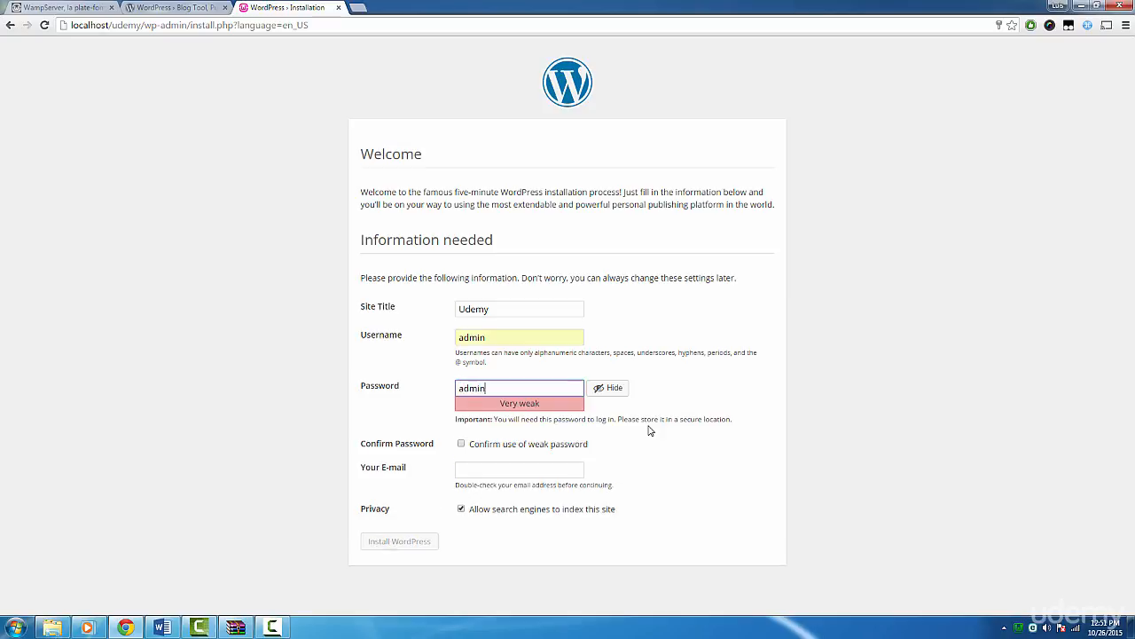
left_click(532, 445)
Fill in the administrator's e-mail address in the installation form.
left_click(479, 468)
type("admin@")
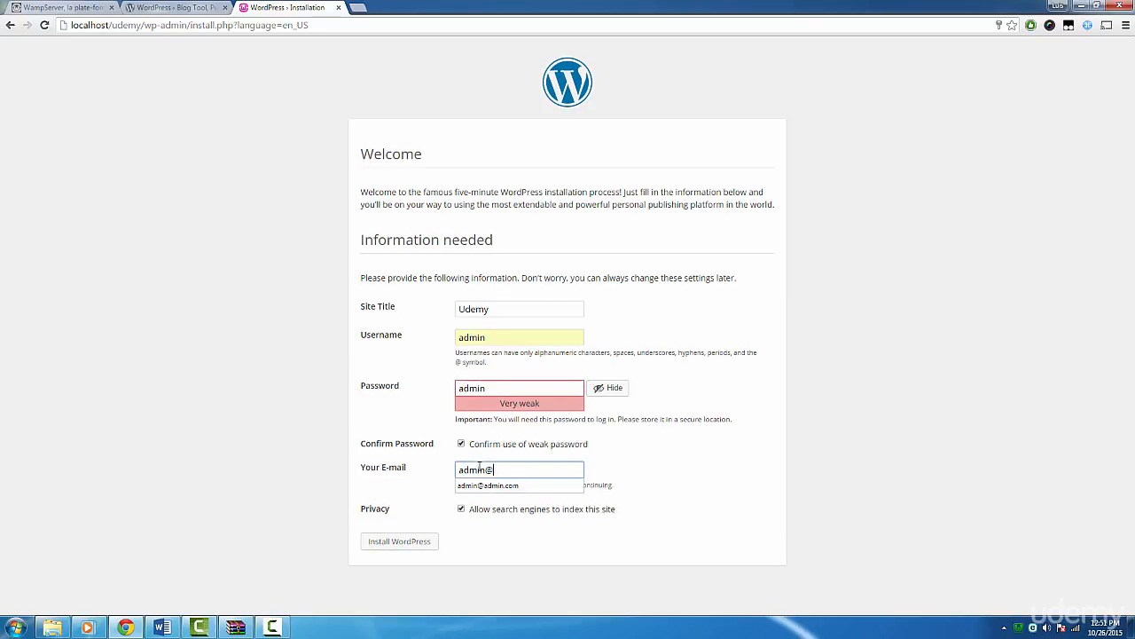
type("admin.com")
left_click(623, 474)
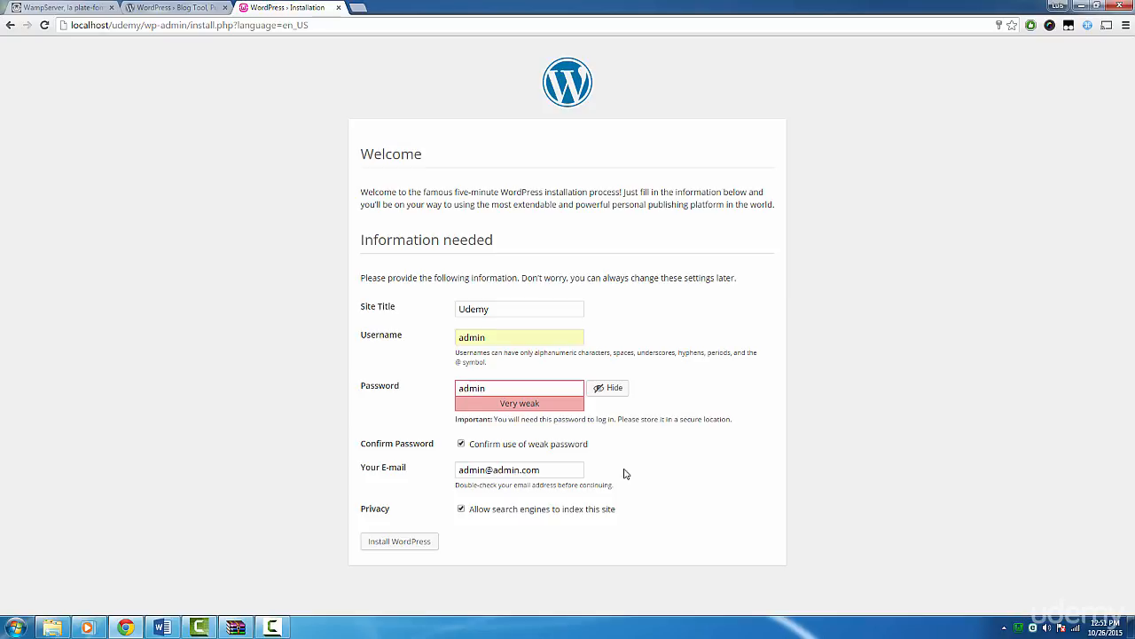
Disallow search engines from indexing the site and install WordPress.
left_click(519, 513)
left_click(423, 541)
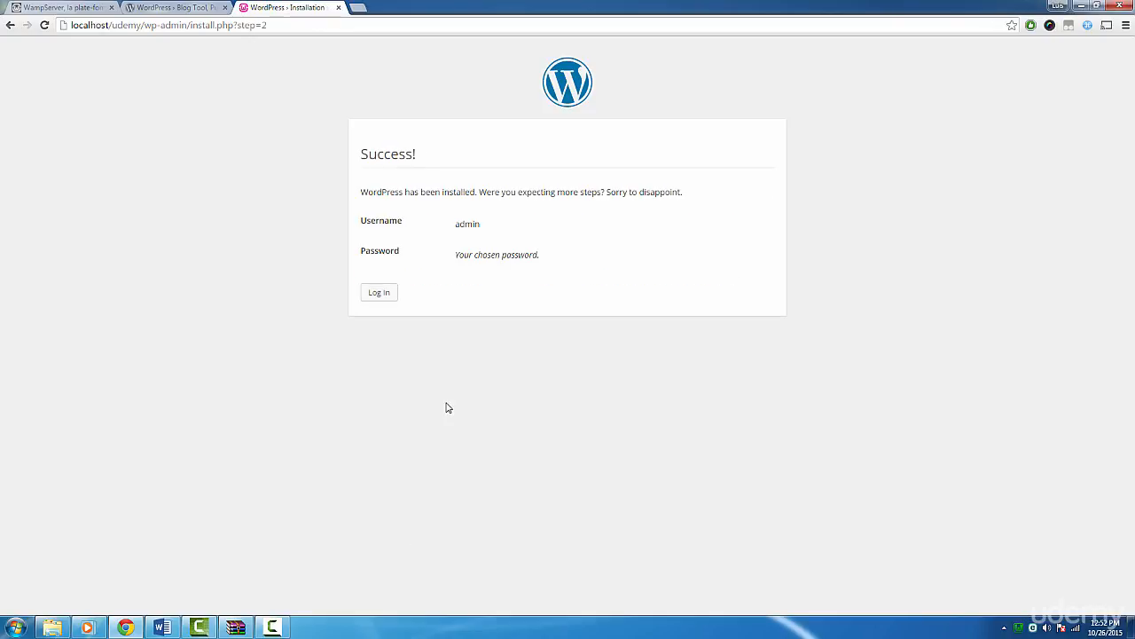
Log in to the new site's WordPress dashboard as admin.
left_click(391, 300)
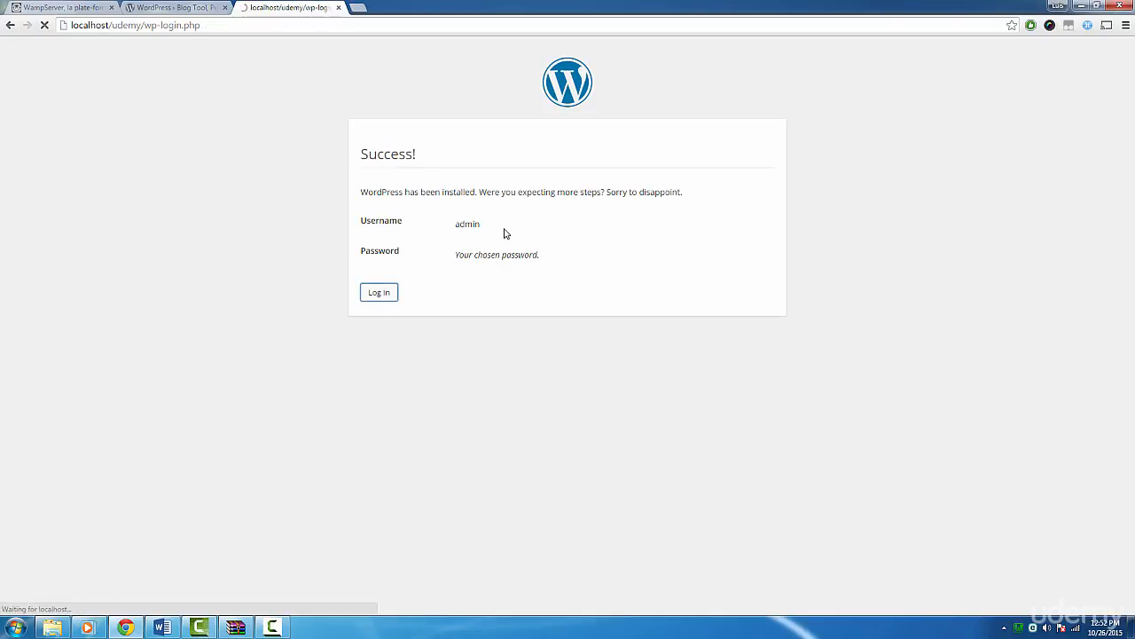
left_click(525, 308)
left_click(622, 315)
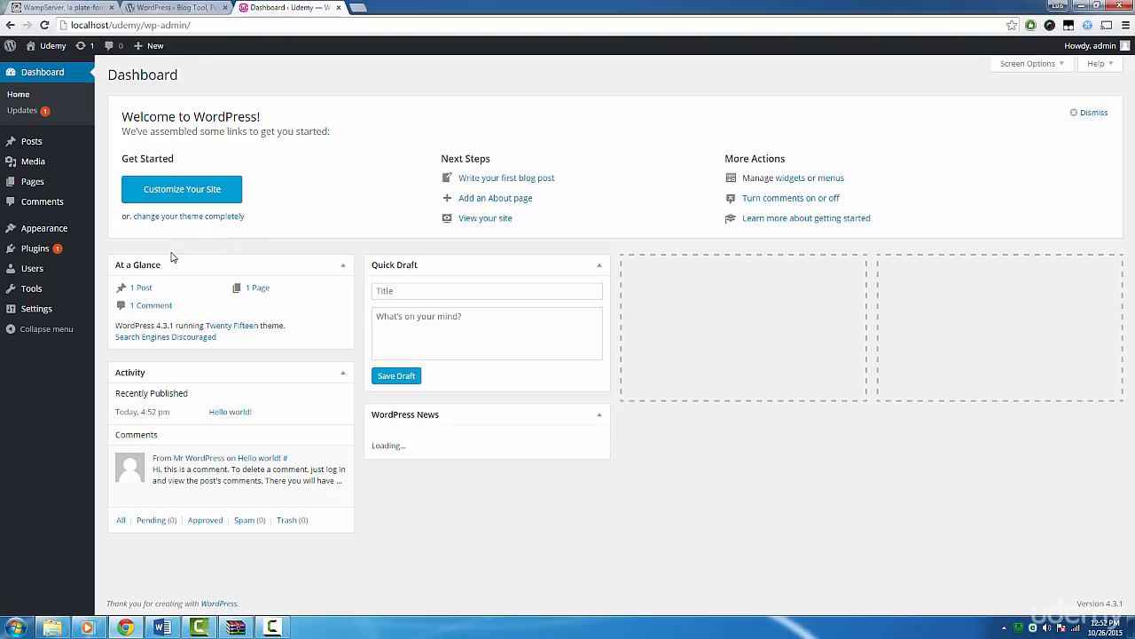
Set the site's permalink structure to Post name and save the changes.
mouse_move(62, 314)
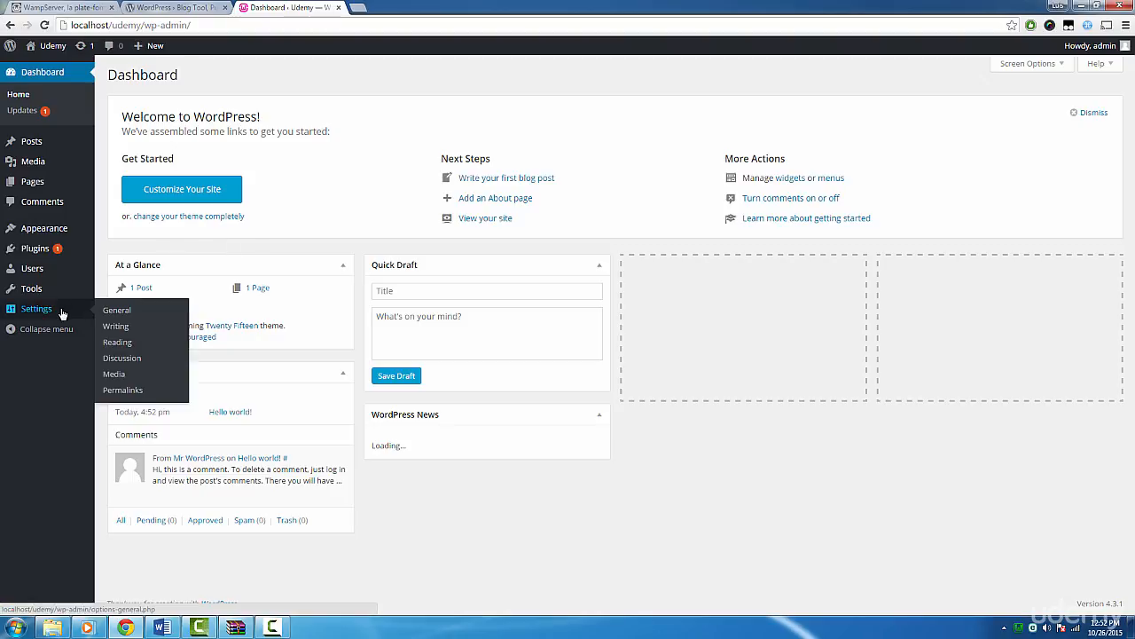
left_click(126, 390)
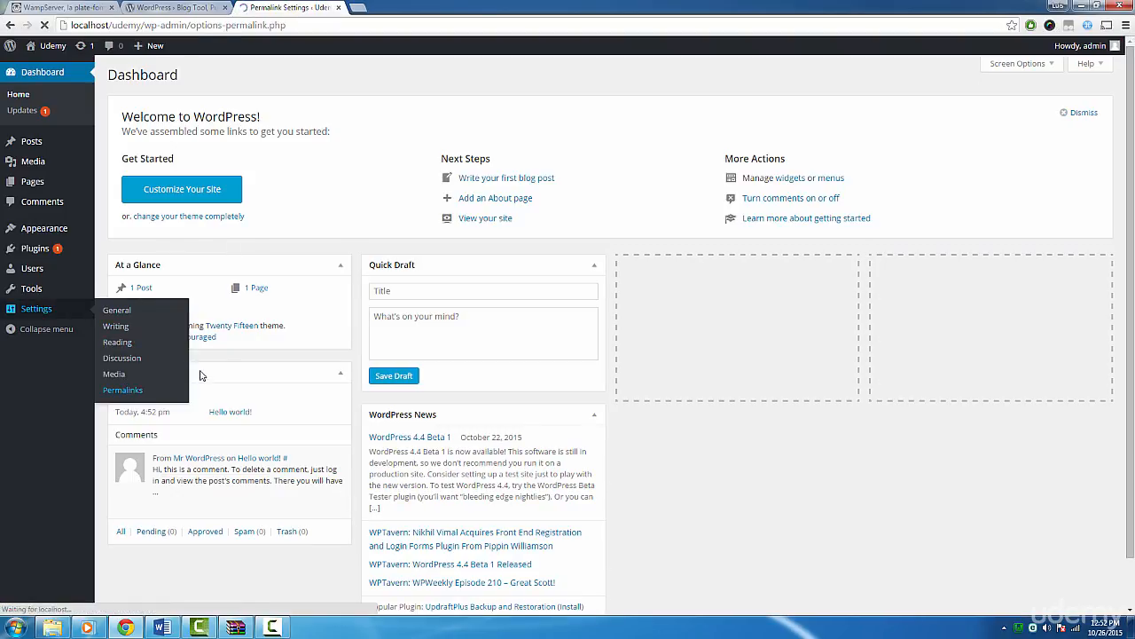
left_click(142, 304)
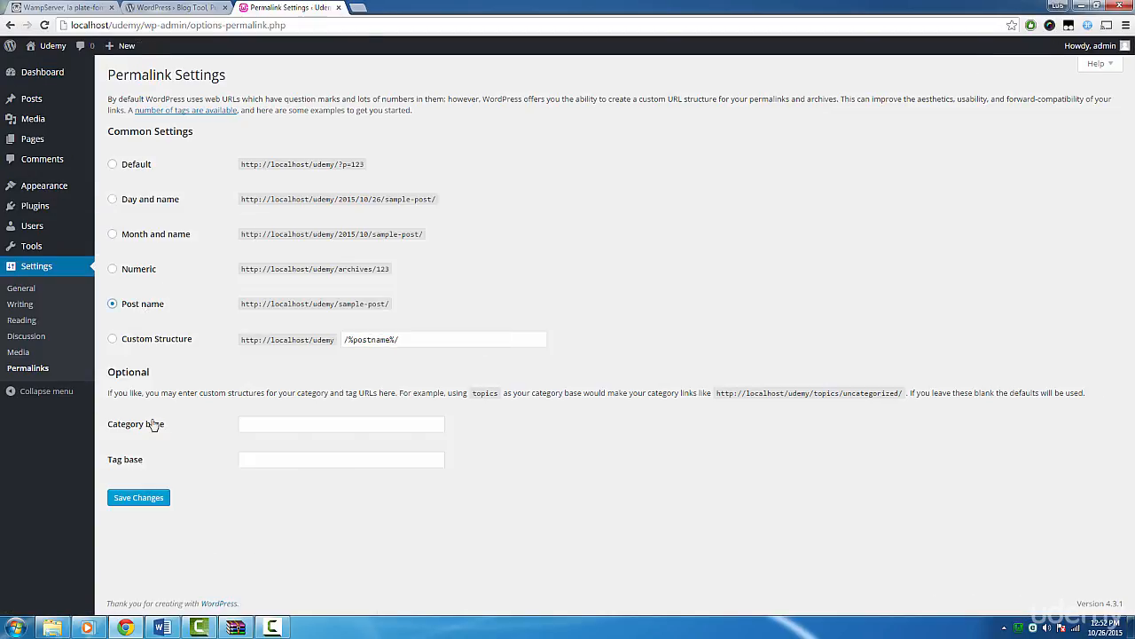
left_click(145, 498)
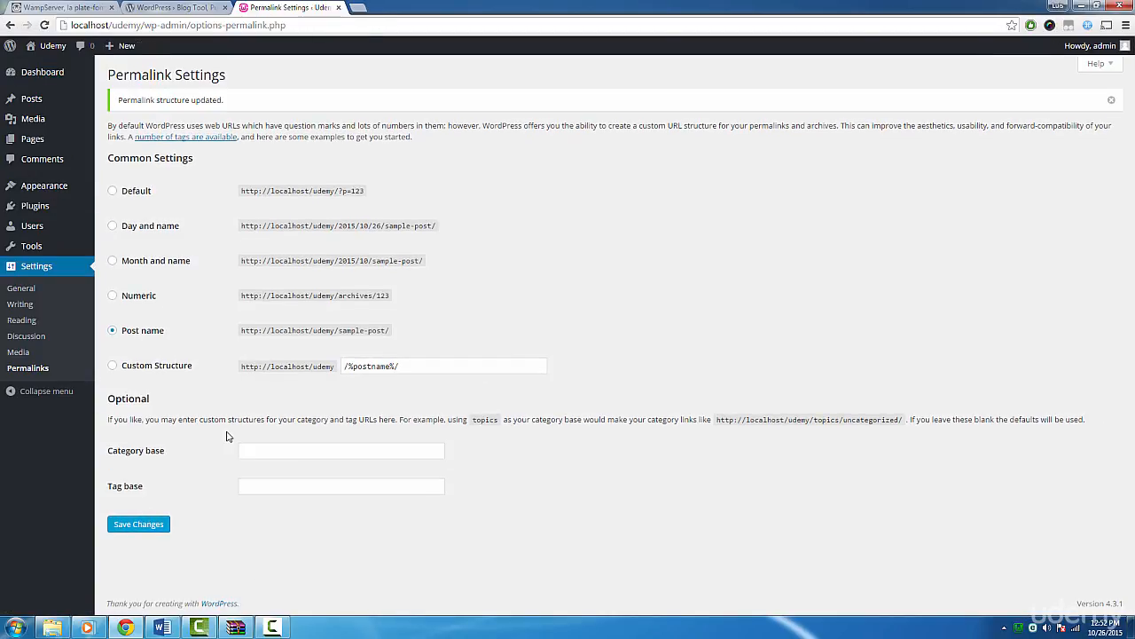